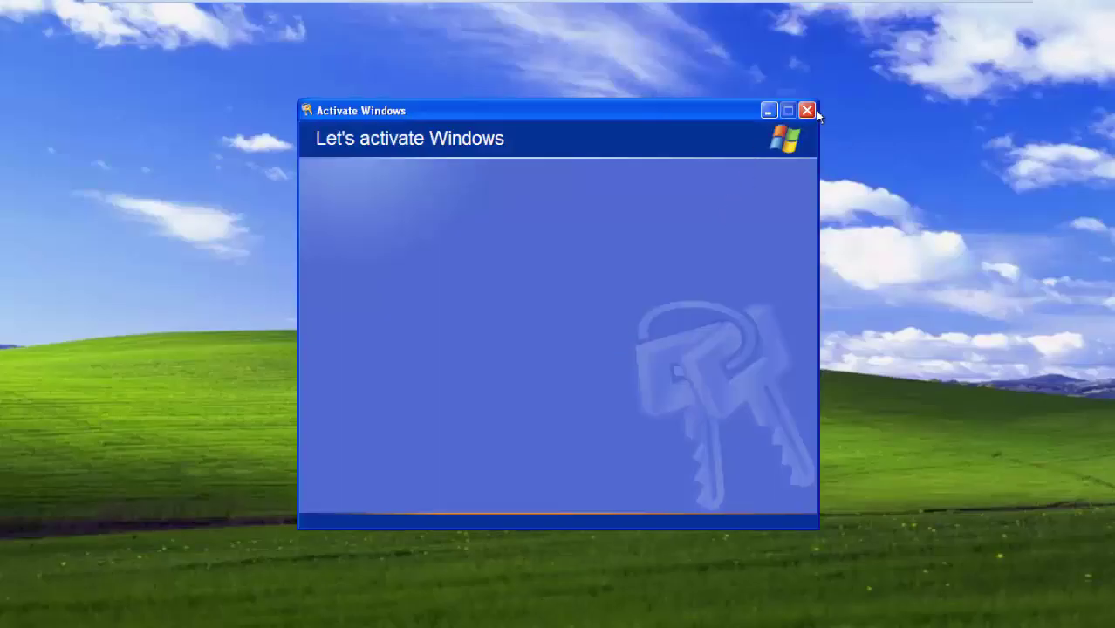
# Close the activation window and try to log on to the user account, declining product activation at each prompt.
pyautogui.click(806, 111)
pyautogui.click(642, 301)
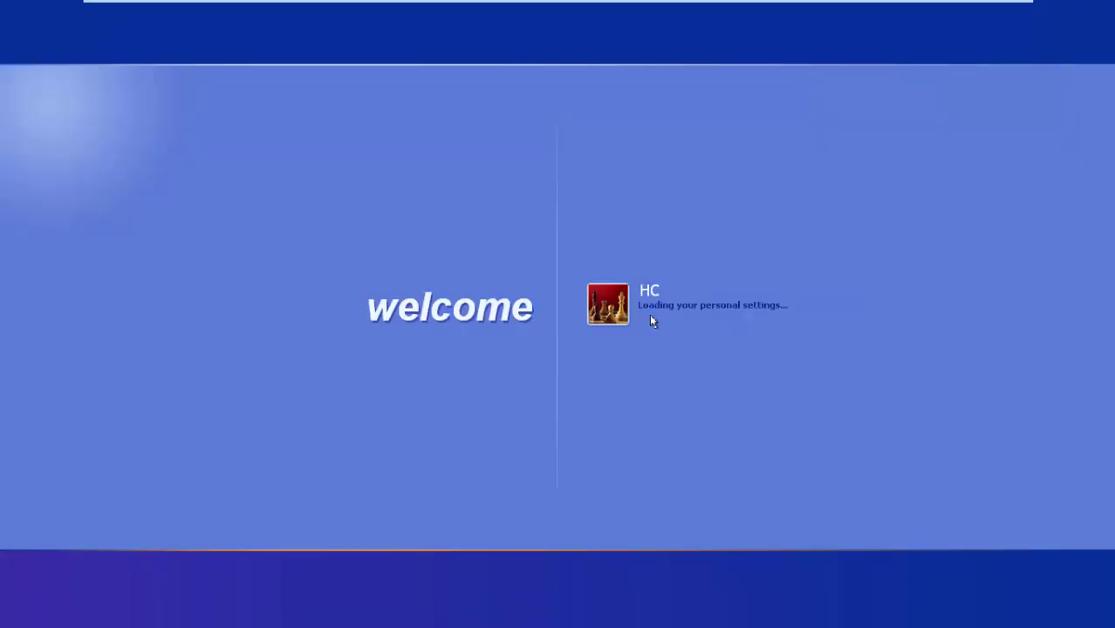
pyautogui.click(593, 367)
pyautogui.click(647, 301)
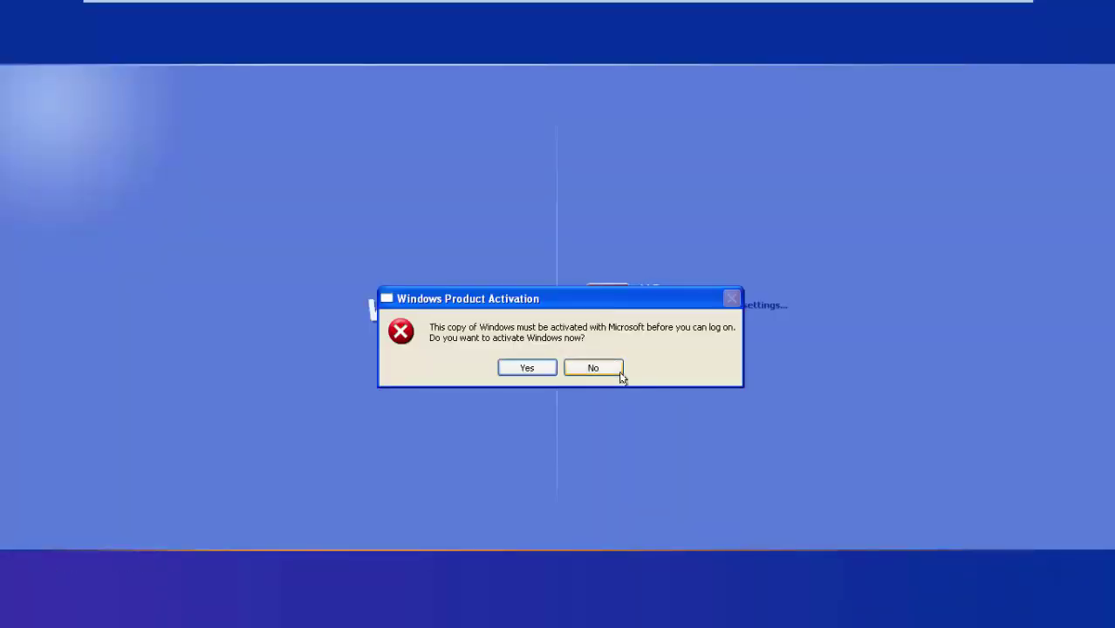
pyautogui.click(613, 371)
pyautogui.click(606, 303)
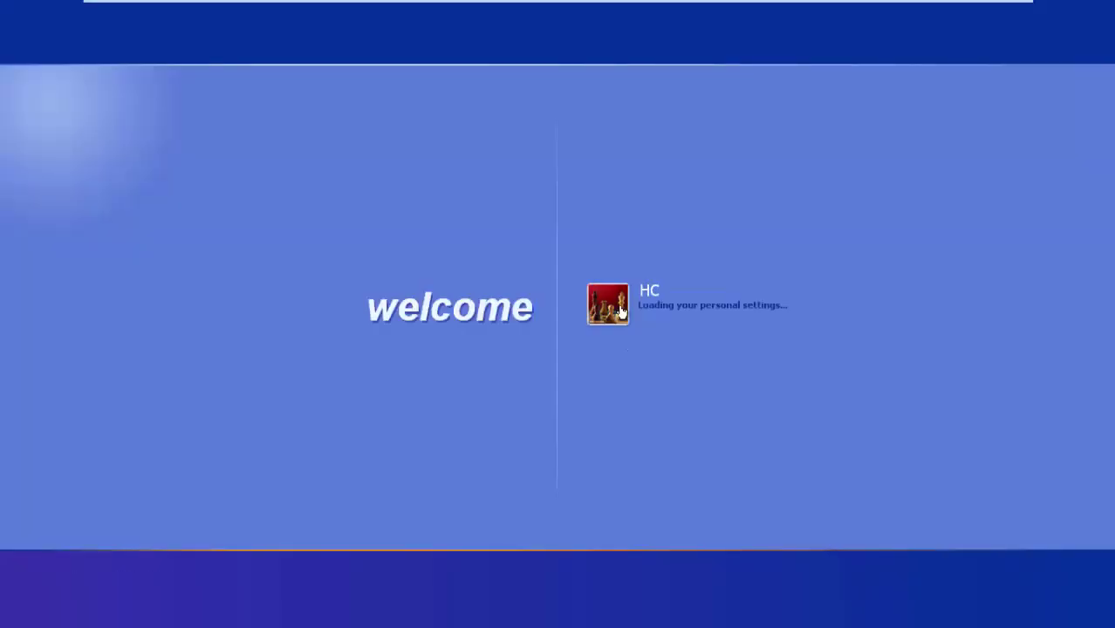
pyautogui.click(613, 367)
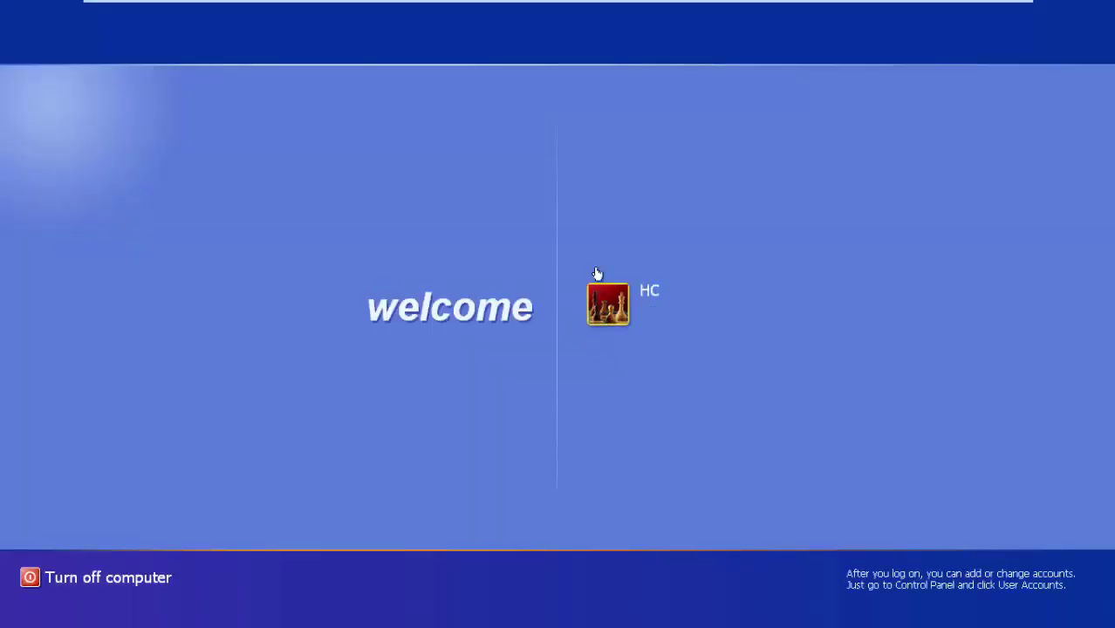
pyautogui.click(607, 302)
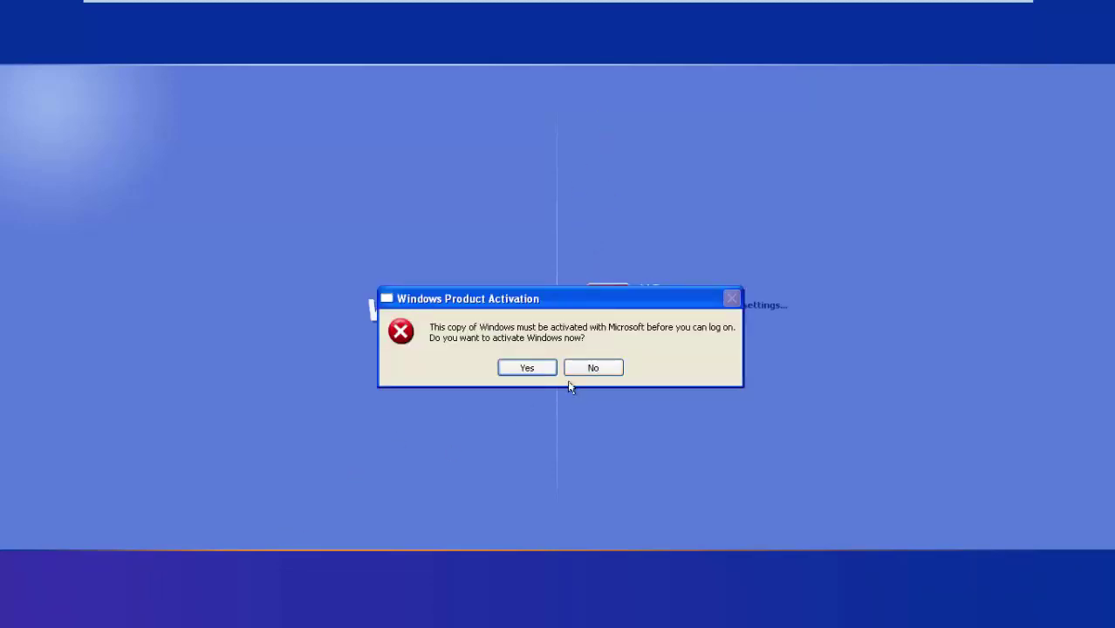
pyautogui.click(571, 373)
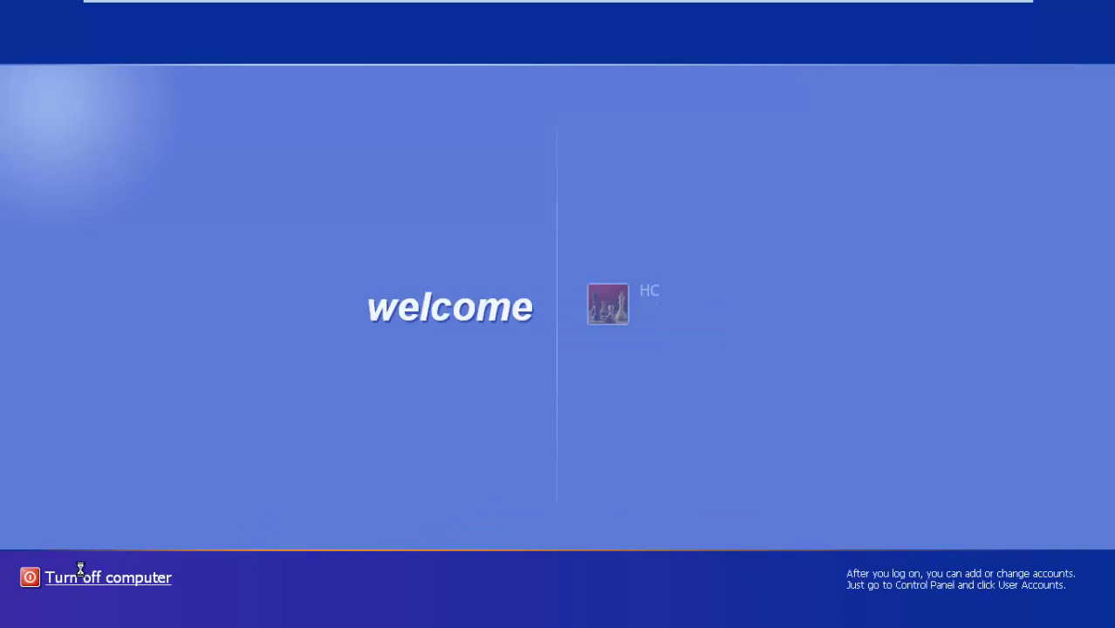
# Dismiss the shutdown options, try logging on with product activation accepted, and close the activation window.
pyautogui.click(77, 572)
pyautogui.press('Escape')
pyautogui.click(611, 307)
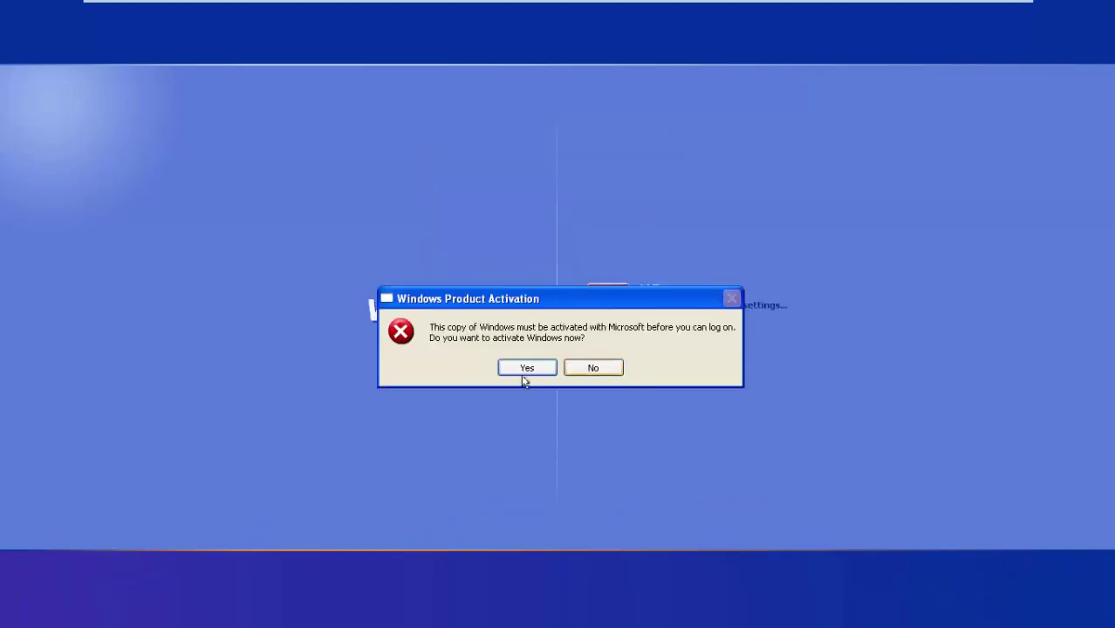
pyautogui.click(520, 371)
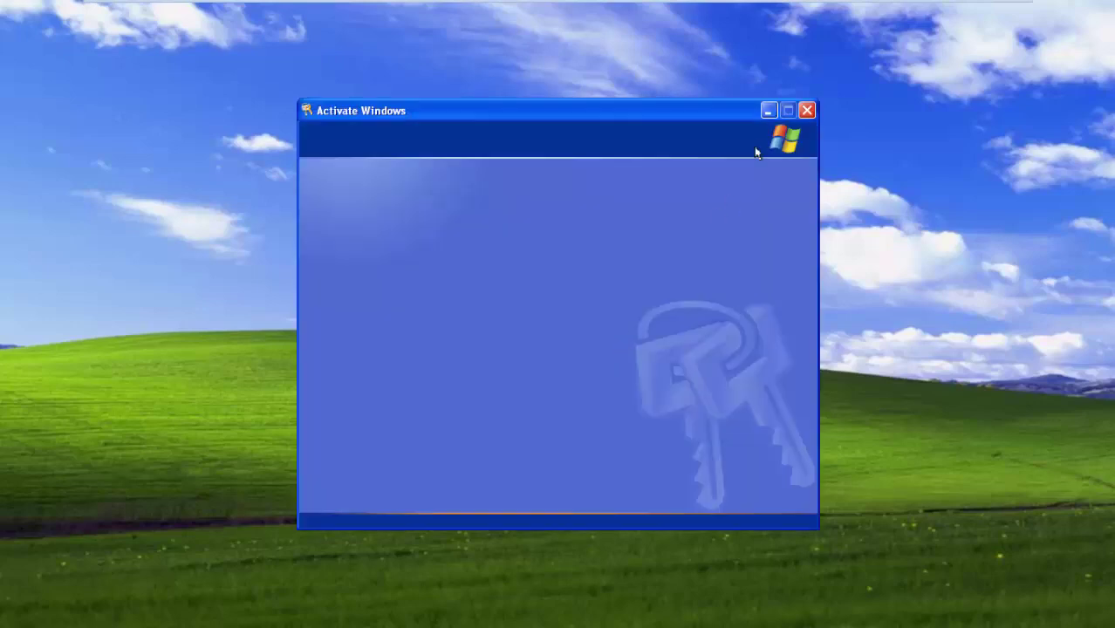
pyautogui.click(806, 110)
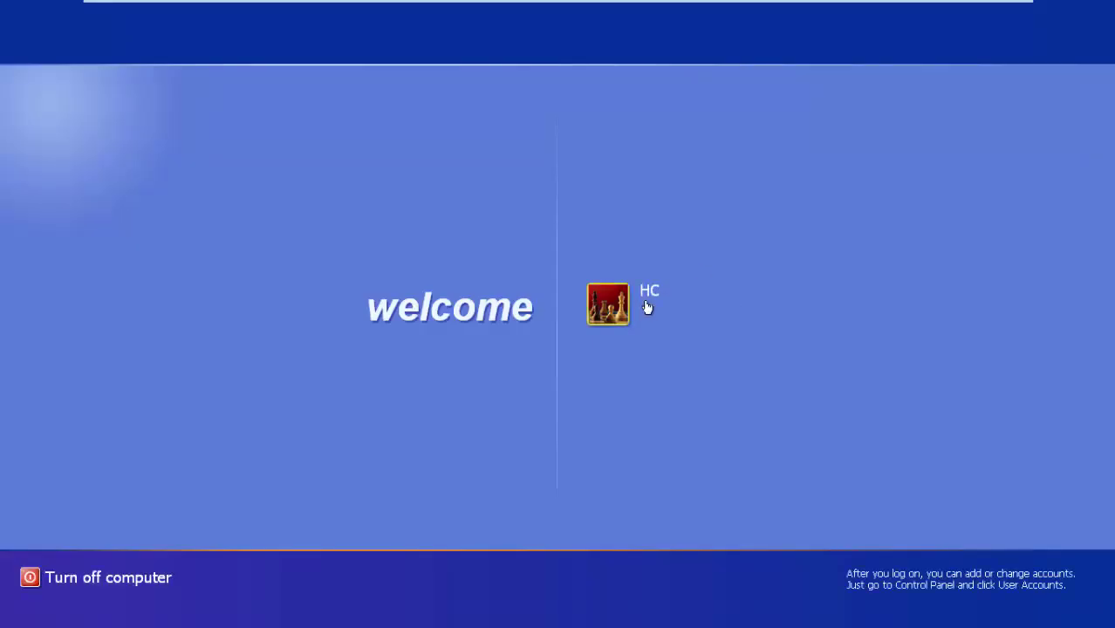
# Retry logging on to the user account from the welcome screen, answering No to each activation prompt.
pyautogui.click(644, 299)
pyautogui.click(593, 368)
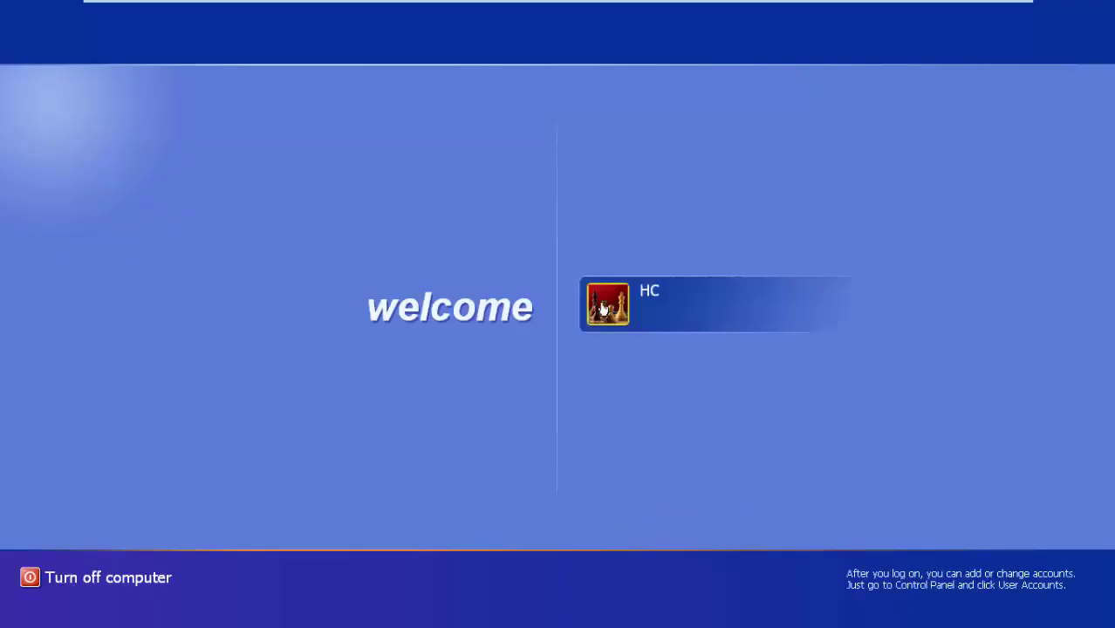
pyautogui.click(611, 307)
pyautogui.click(614, 374)
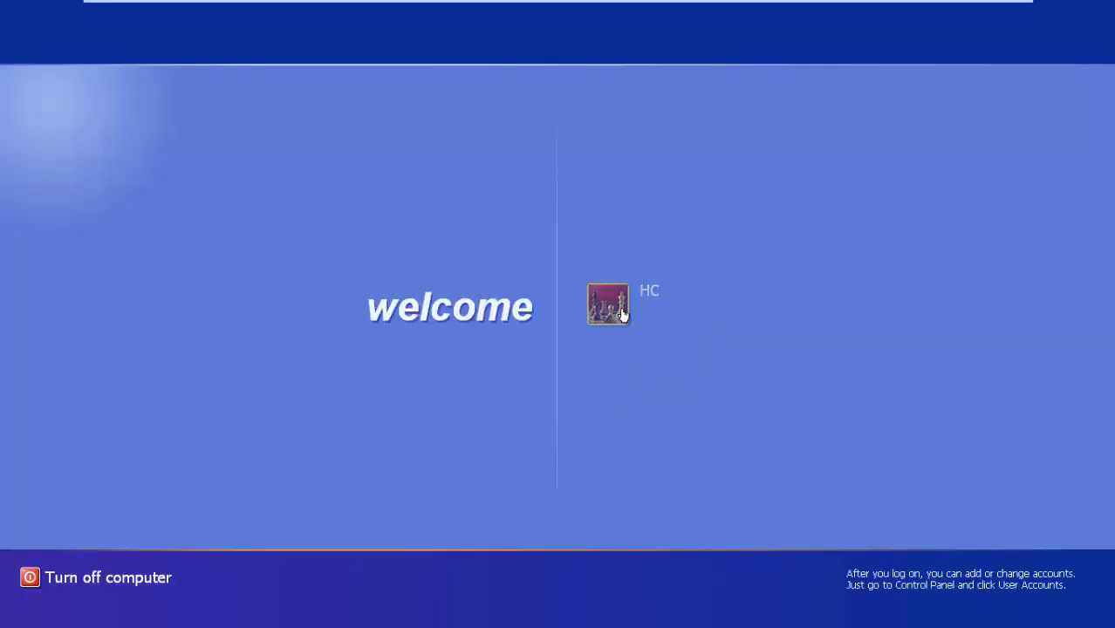
pyautogui.click(610, 307)
pyautogui.click(614, 371)
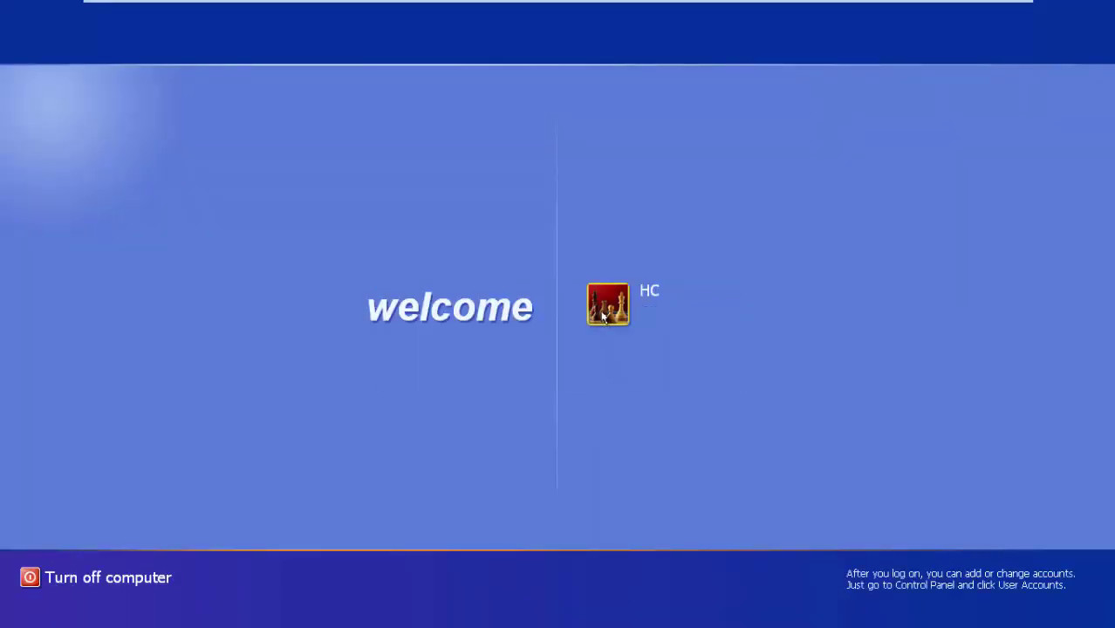
pyautogui.click(608, 304)
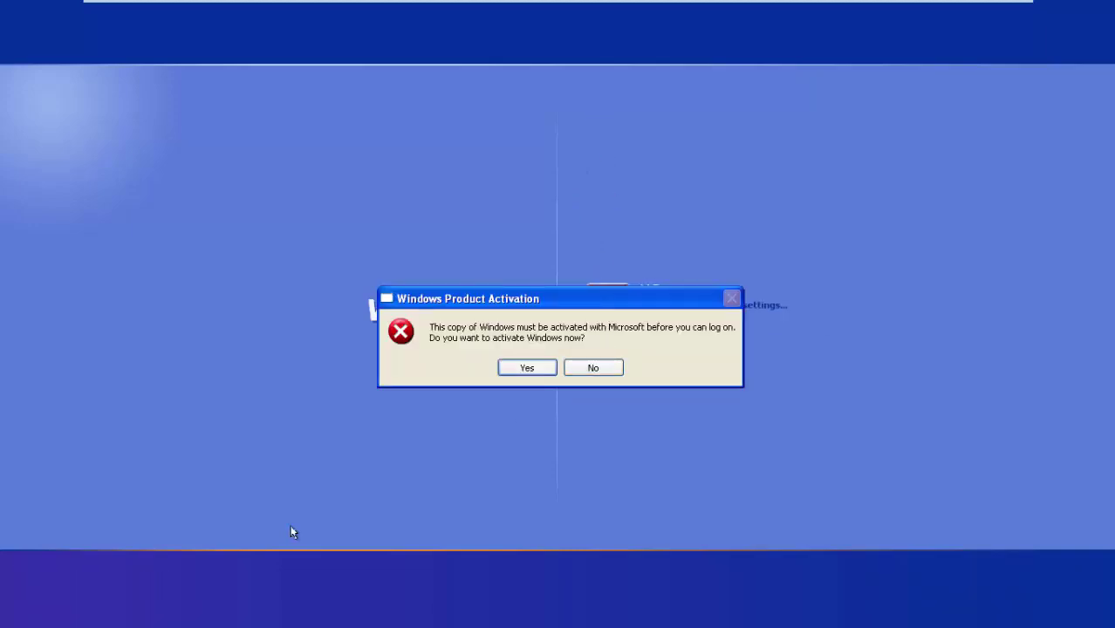
pyautogui.click(593, 372)
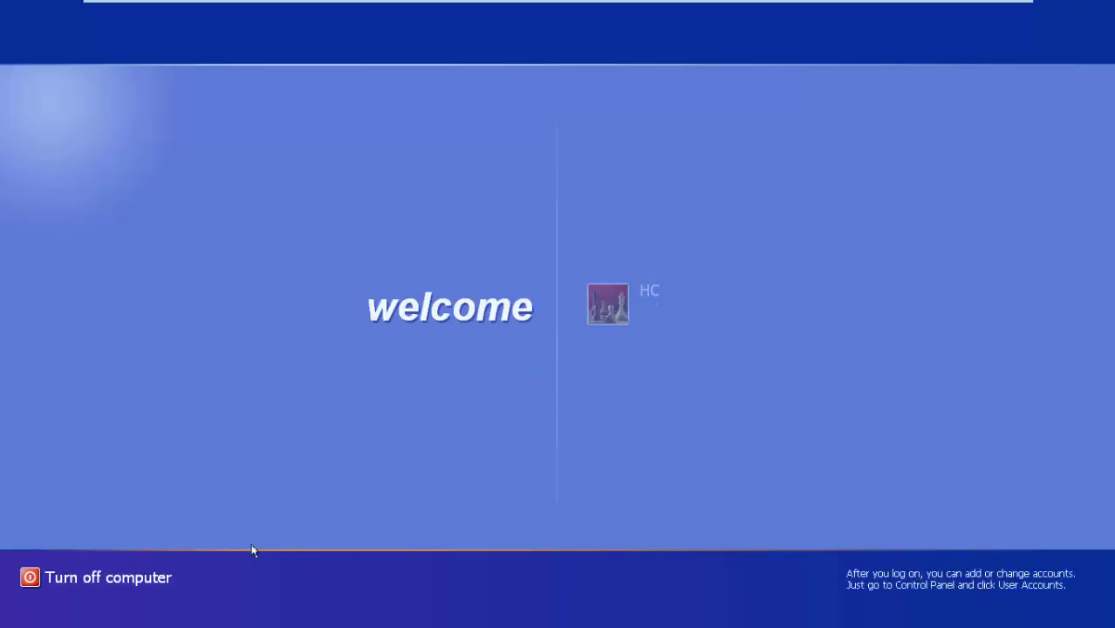
# Restart the computer from the welcome screen and bring up the Windows Advanced Options Menu during startup.
pyautogui.click(109, 572)
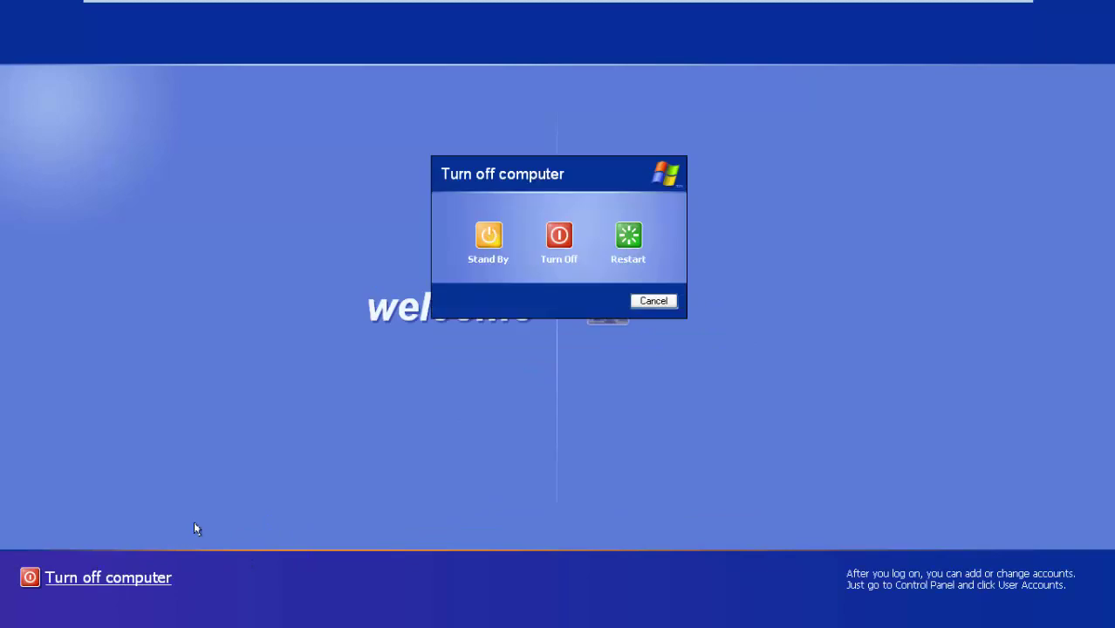
pyautogui.click(634, 239)
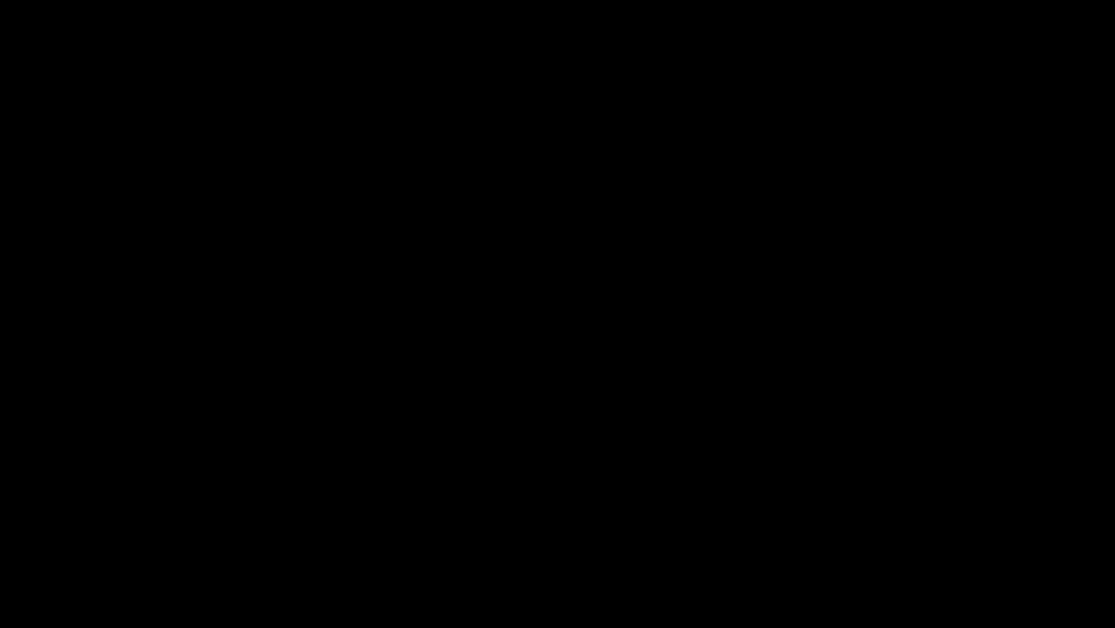
pyautogui.press('F8')
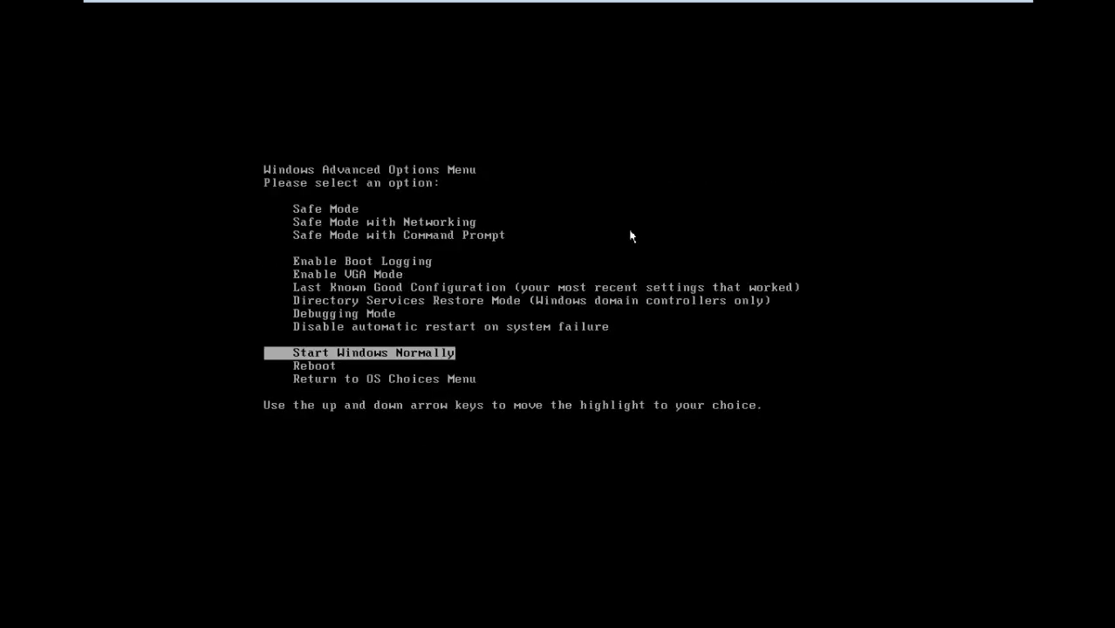
# Boot Microsoft Windows XP Professional in Safe Mode with Command Prompt and log on to the first user account.
pyautogui.press('Up')
pyautogui.press('Up')
pyautogui.press('Up')
pyautogui.press('Up')
pyautogui.press('Up')
pyautogui.press('Up')
pyautogui.press('Up')
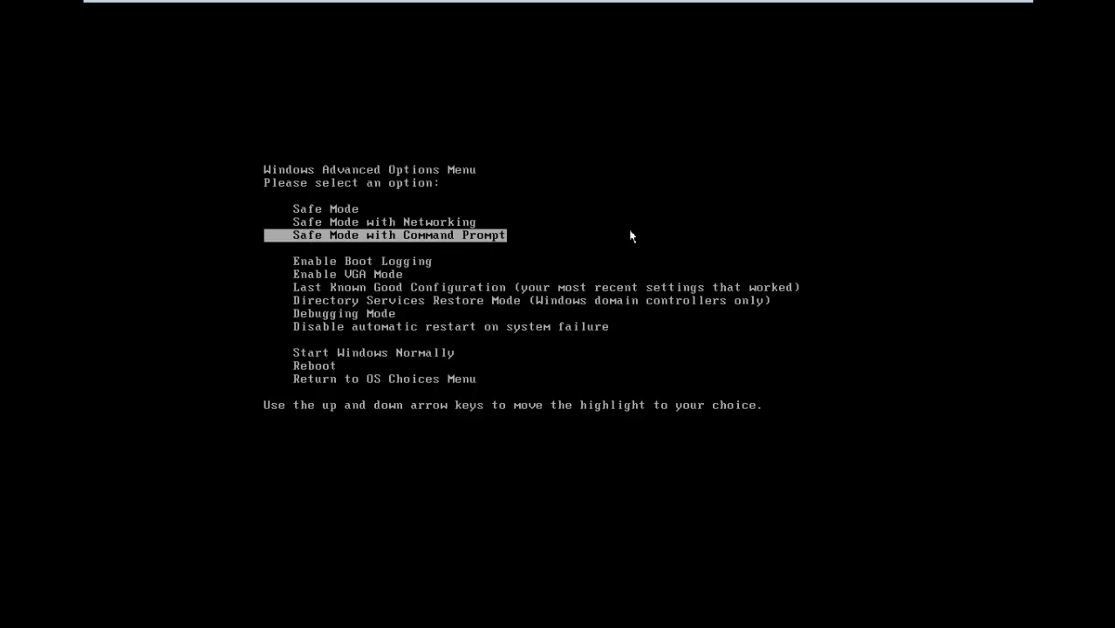
pyautogui.press('Return')
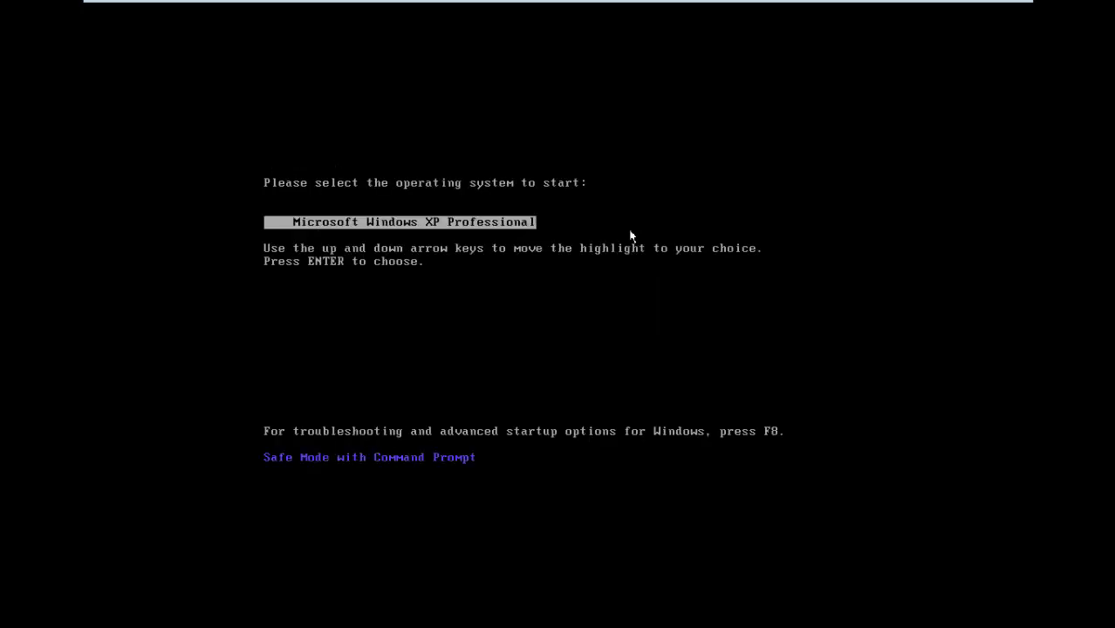
pyautogui.press('Return')
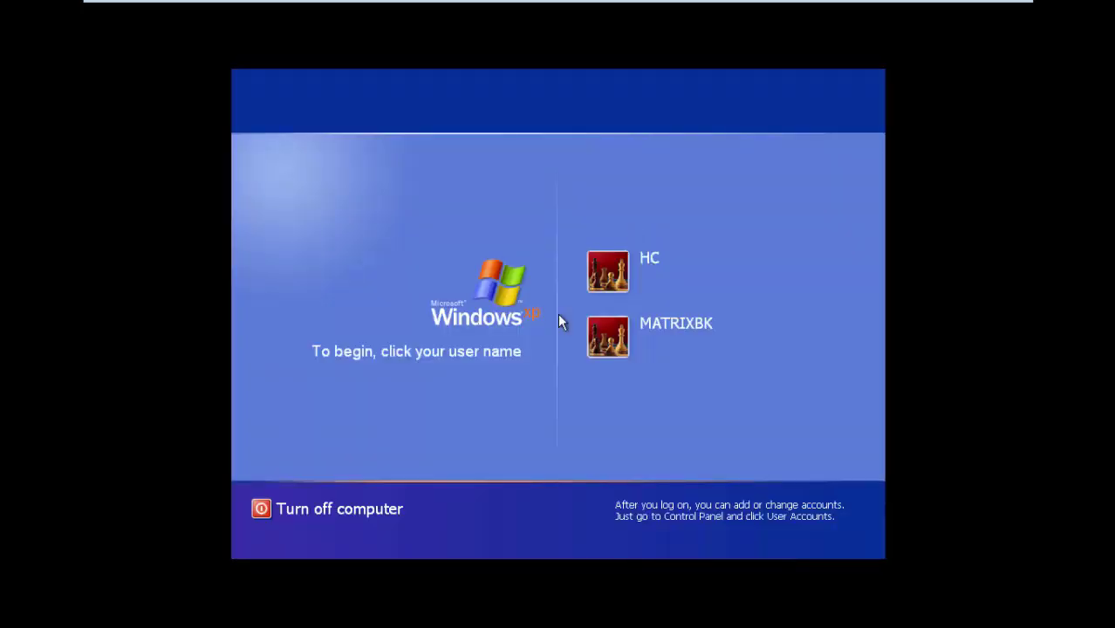
pyautogui.click(621, 303)
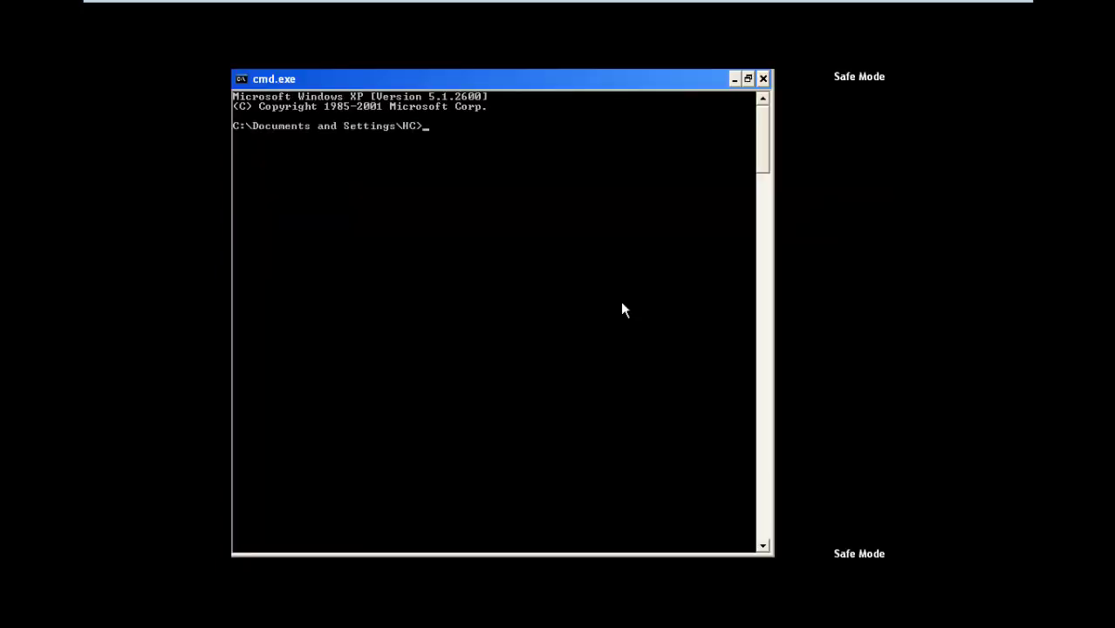
# Run explorer.exe from the command prompt, agree to proceed in safe mode, and minimize the command window.
pyautogui.write('expror.exe')
pyautogui.press('Return')
pyautogui.write('exp')
pyautogui.moveTo(519, 610)
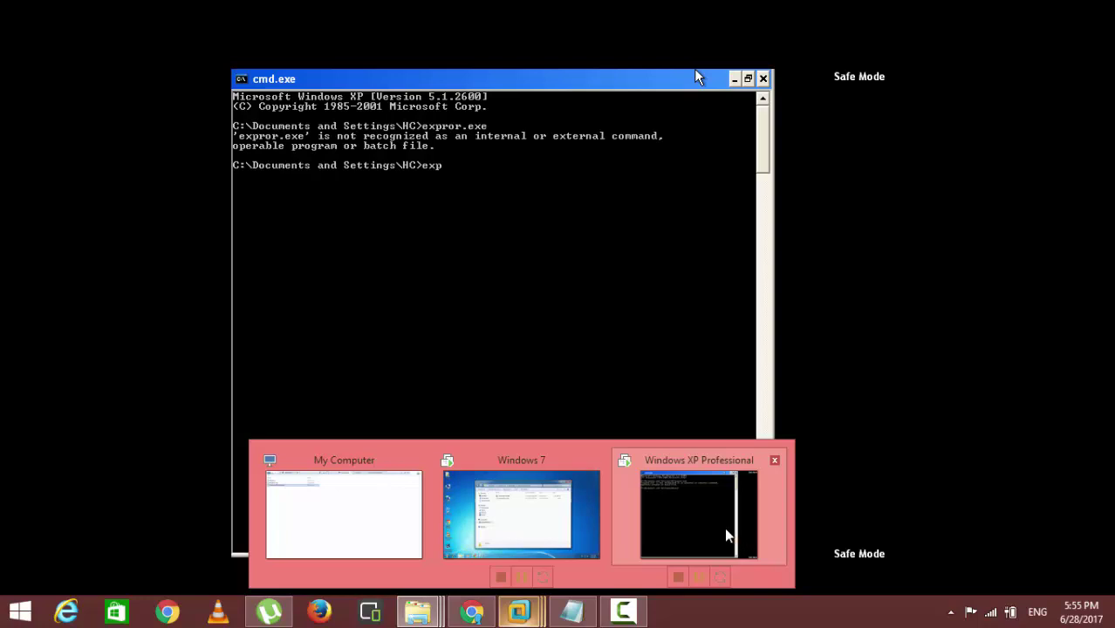
pyautogui.click(724, 527)
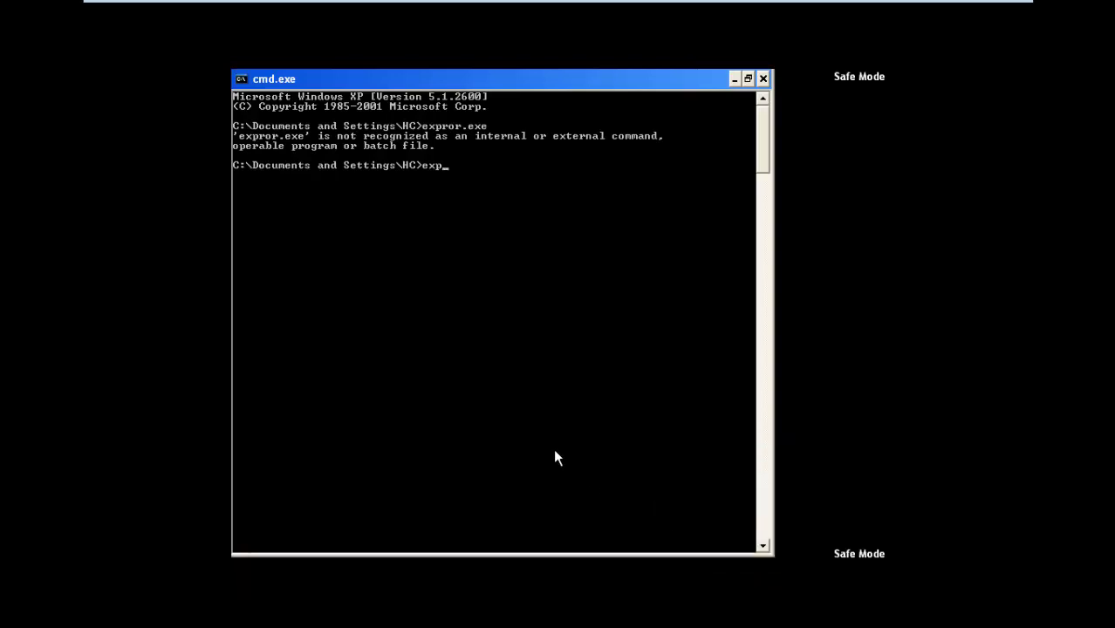
pyautogui.write('lorer.exe')
pyautogui.press('Return')
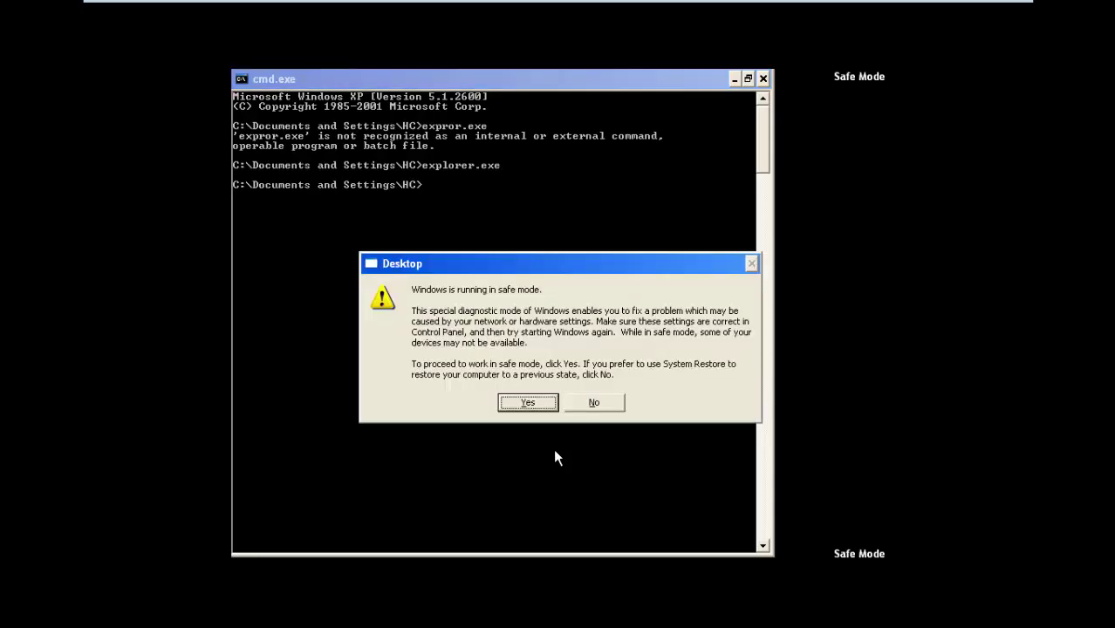
pyautogui.press('Return')
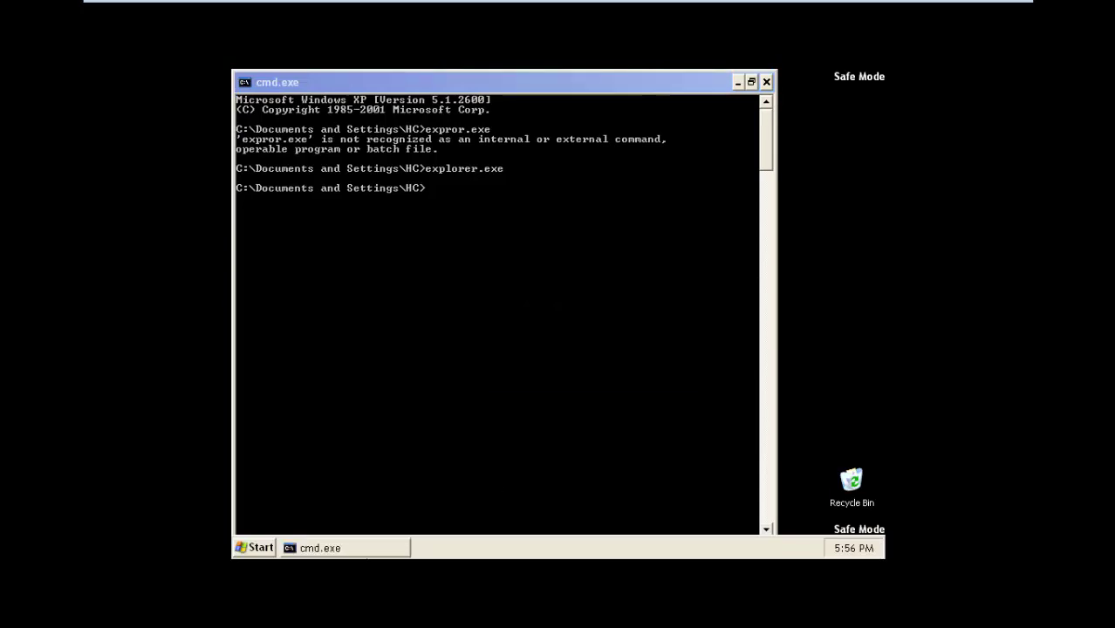
pyautogui.click(359, 552)
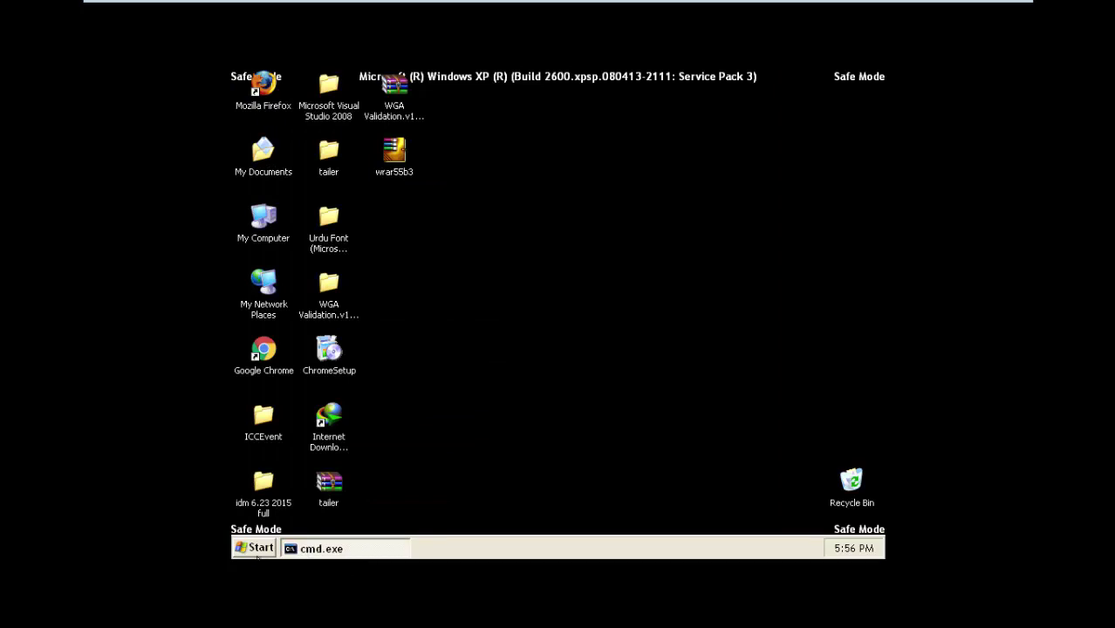
pyautogui.click(260, 551)
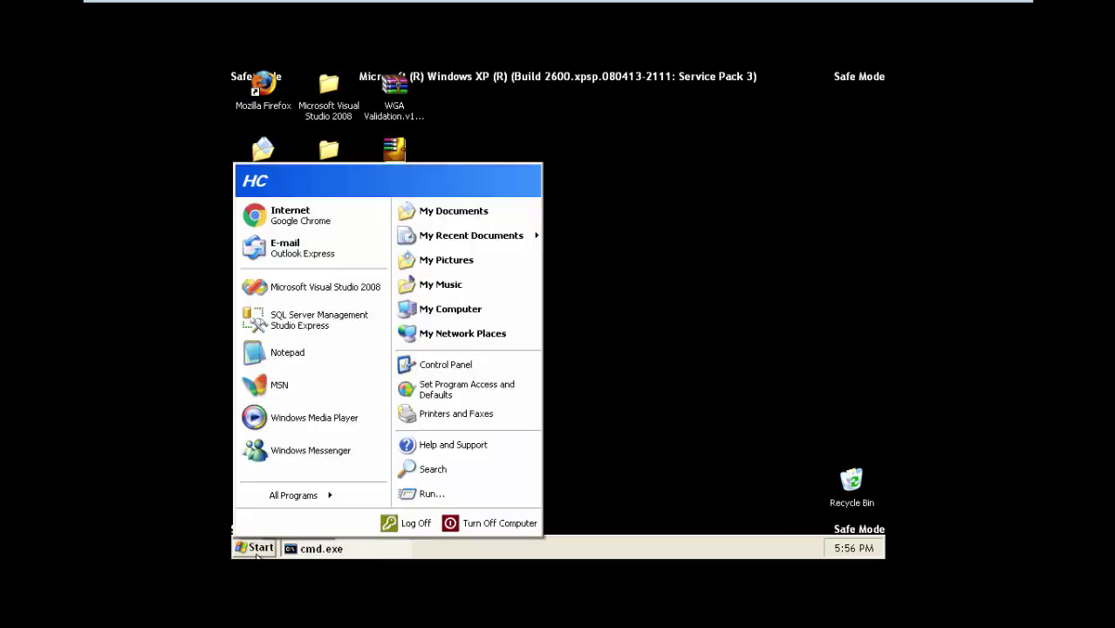
pyautogui.click(501, 497)
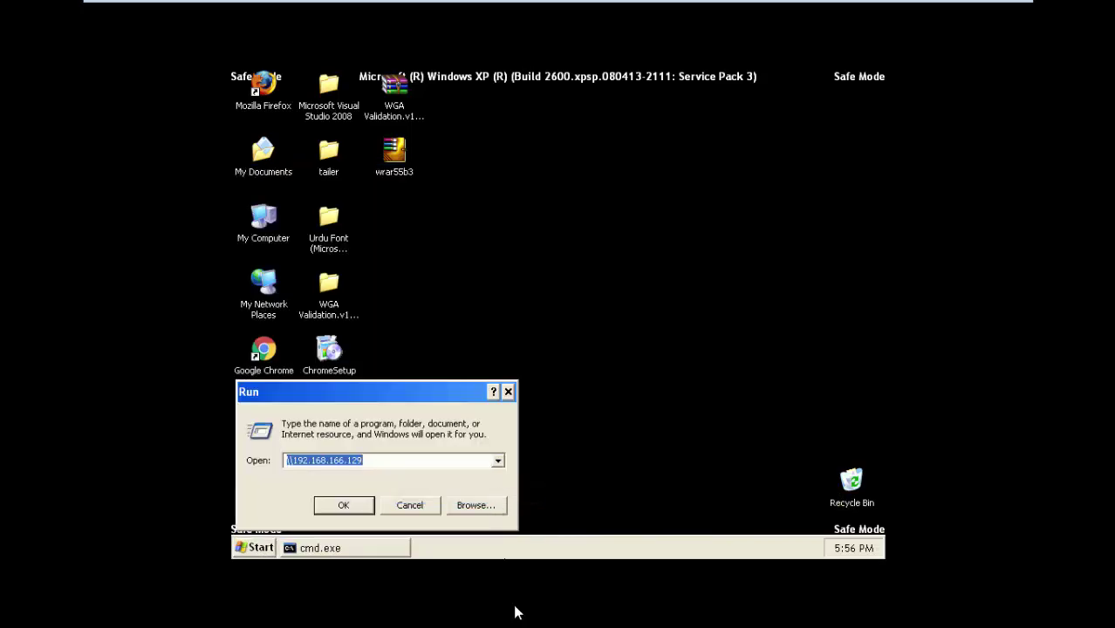
pyautogui.press('super')
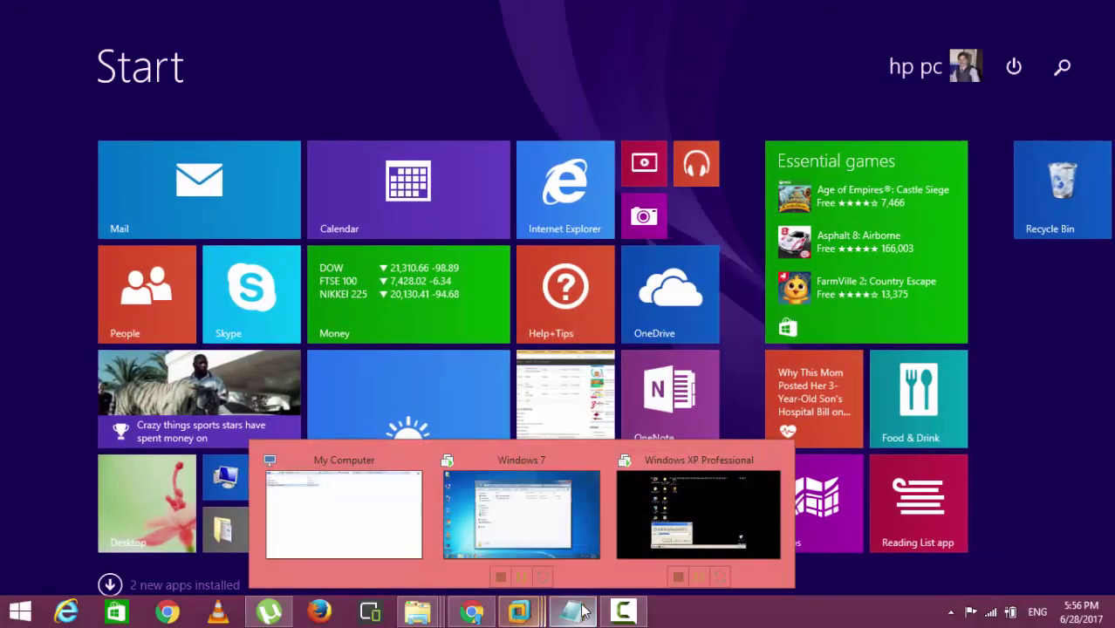
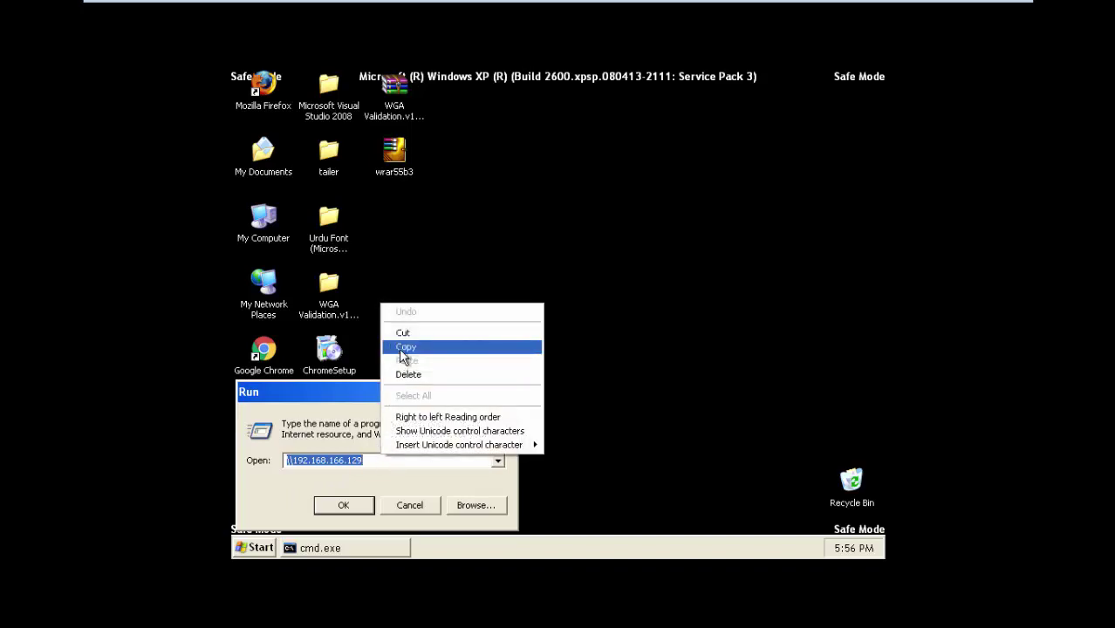
pyautogui.click(394, 460)
pyautogui.moveTo(390, 460); pyautogui.dragTo(290, 460)
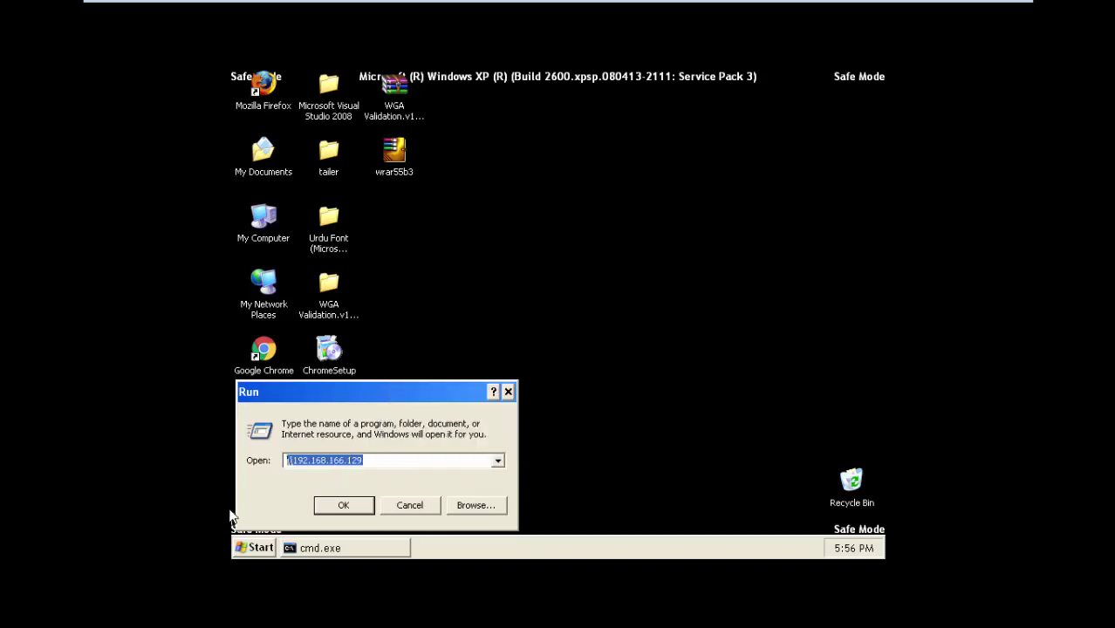
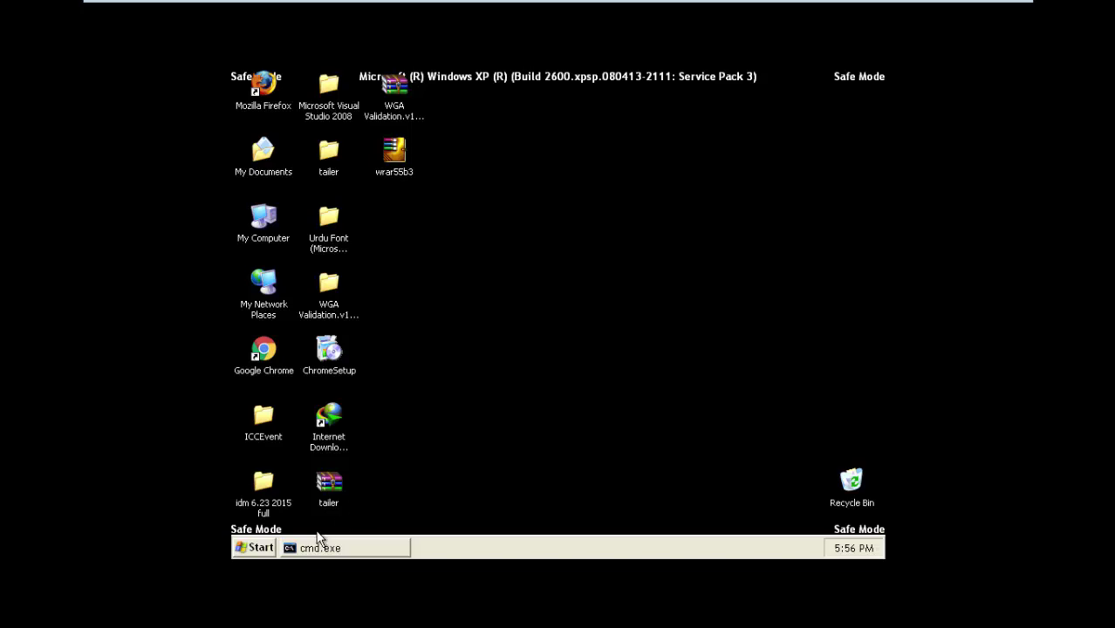
# Restart the computer from the safe mode desktop.
pyautogui.click(258, 548)
pyautogui.click(488, 523)
pyautogui.click(625, 262)
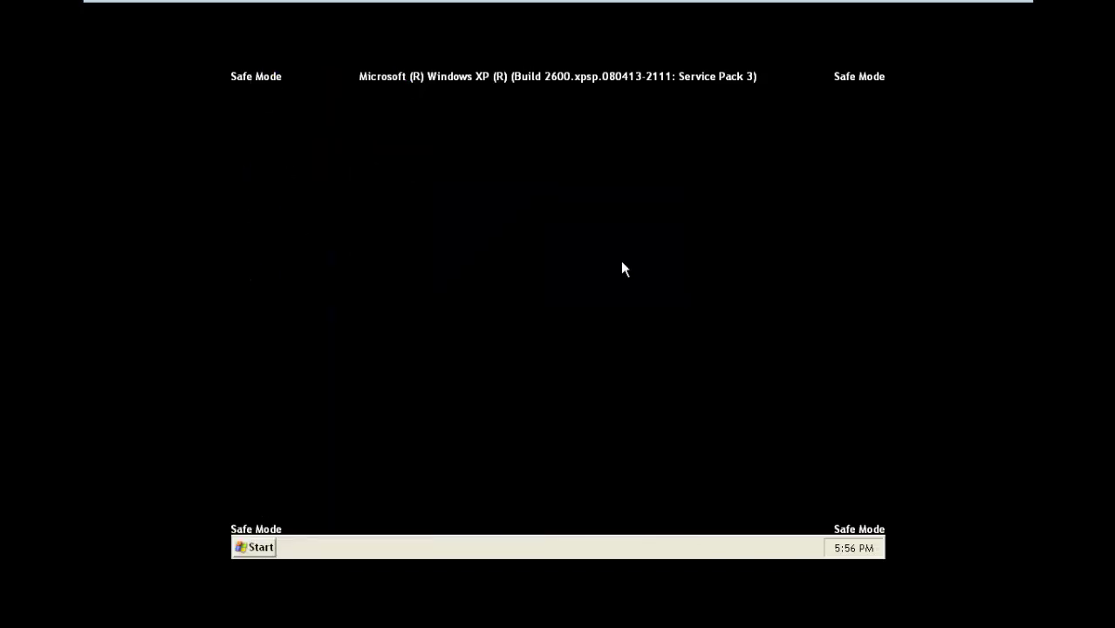